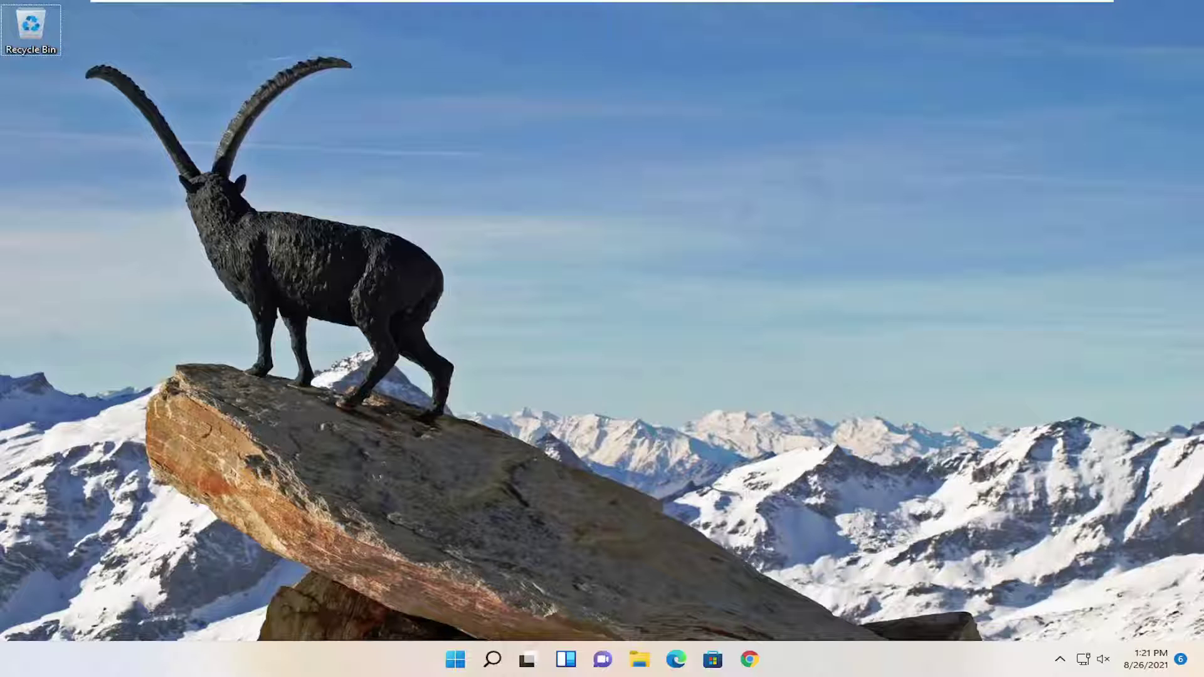
- Search for regedit and launch Registry Editor as administrator
left_click(494, 659)
type("regedi")
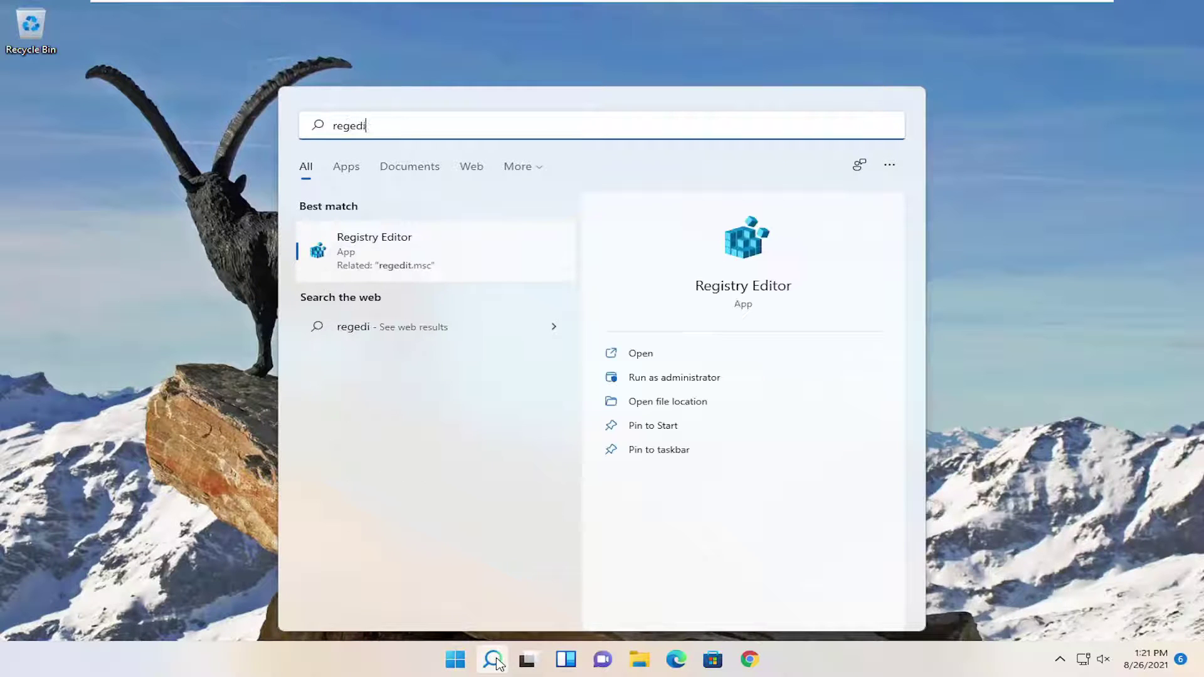
type("t")
right_click(376, 254)
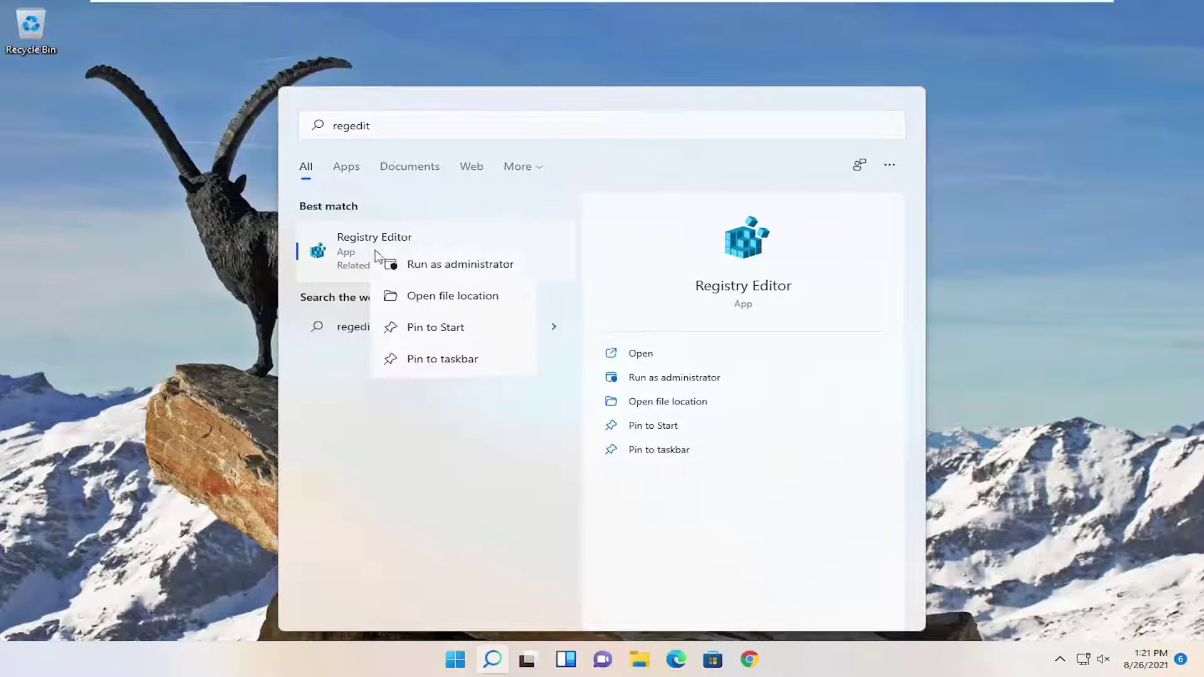
left_click(466, 271)
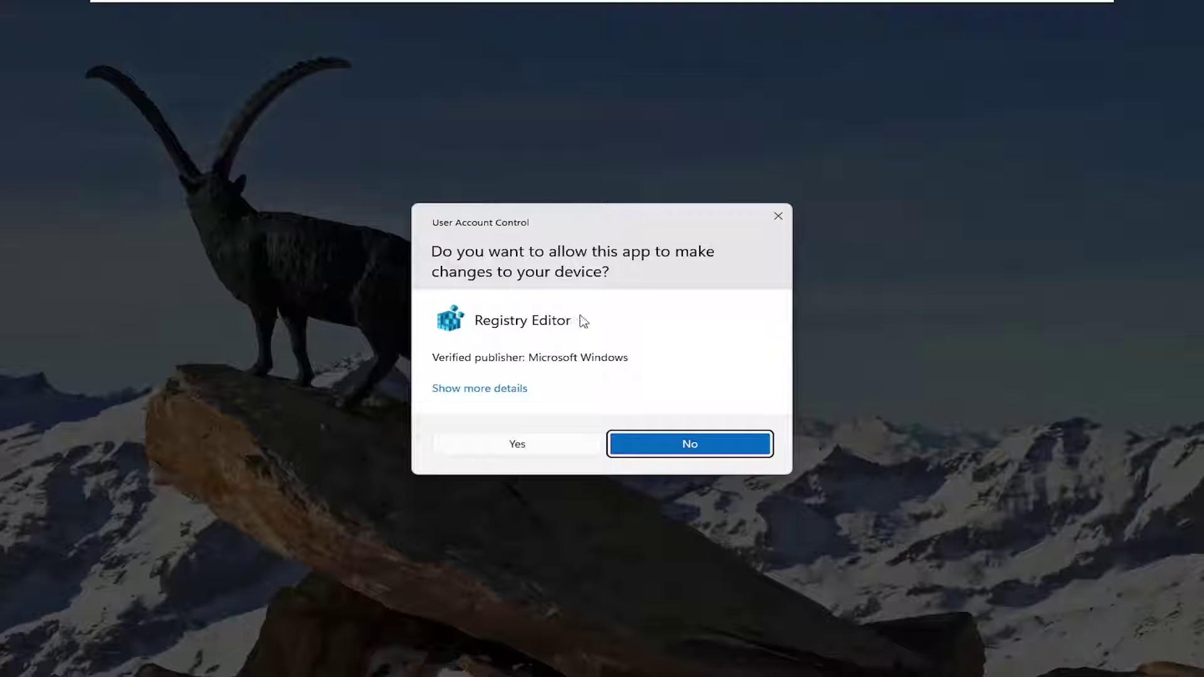
left_click(542, 446)
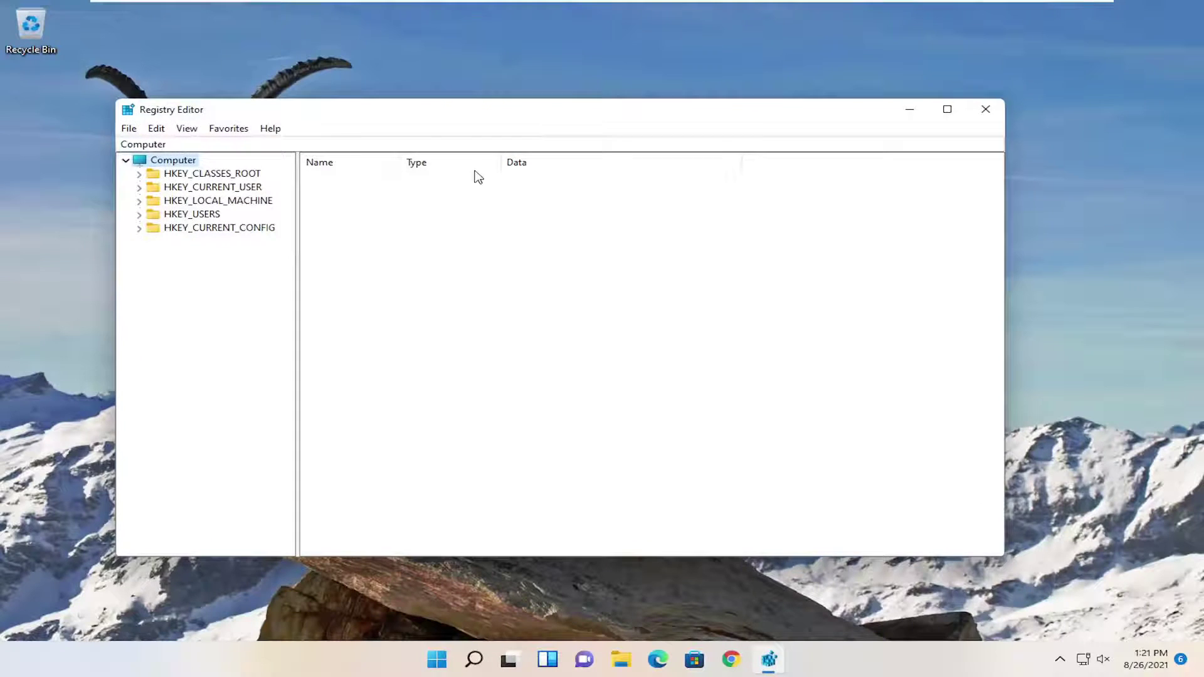
left_click_drag(449, 115, 495, 84)
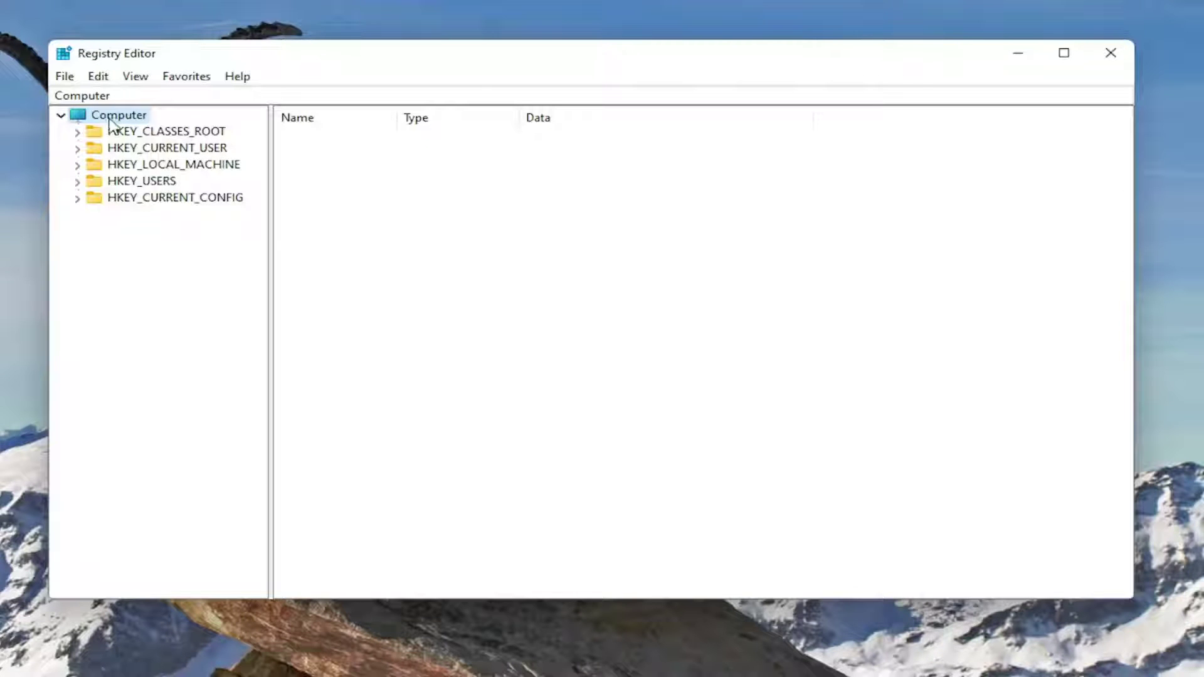
left_click(68, 78)
left_click(84, 117)
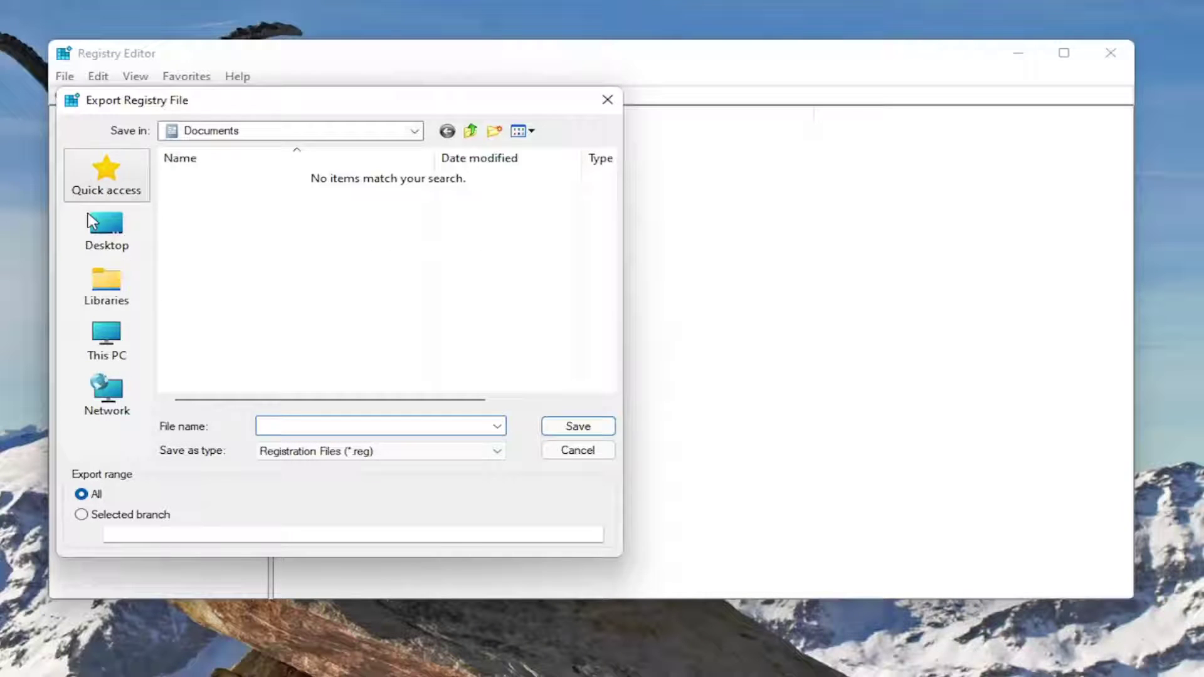
left_click(575, 456)
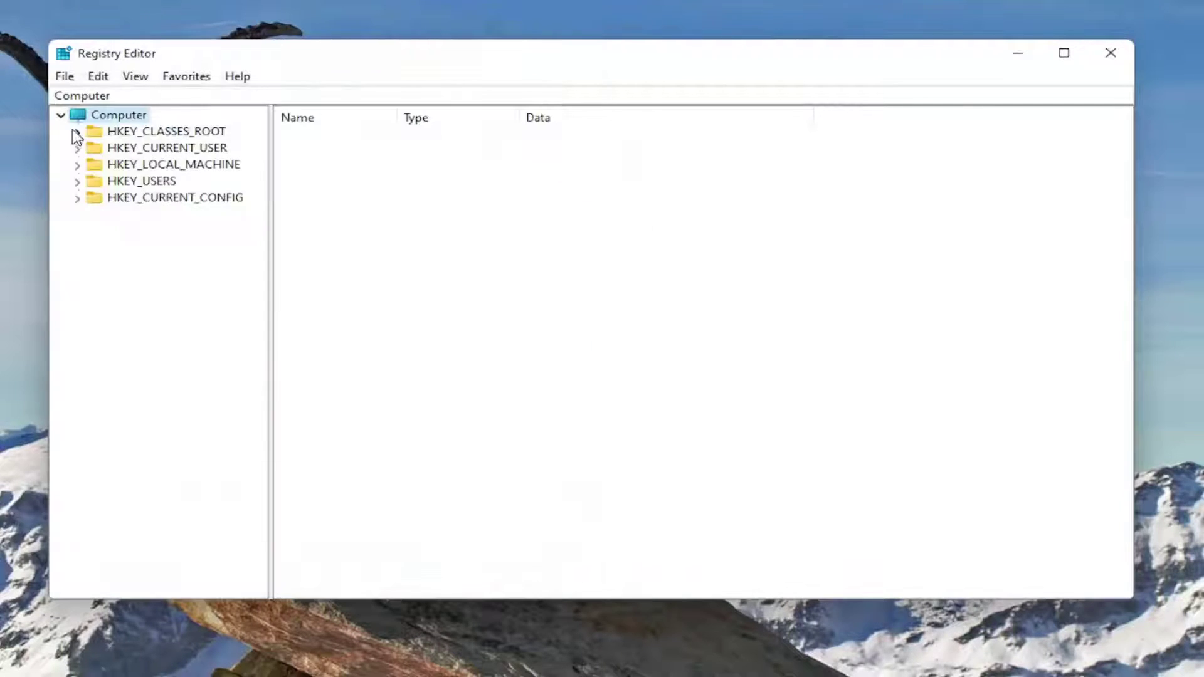
left_click(64, 76)
left_click(72, 96)
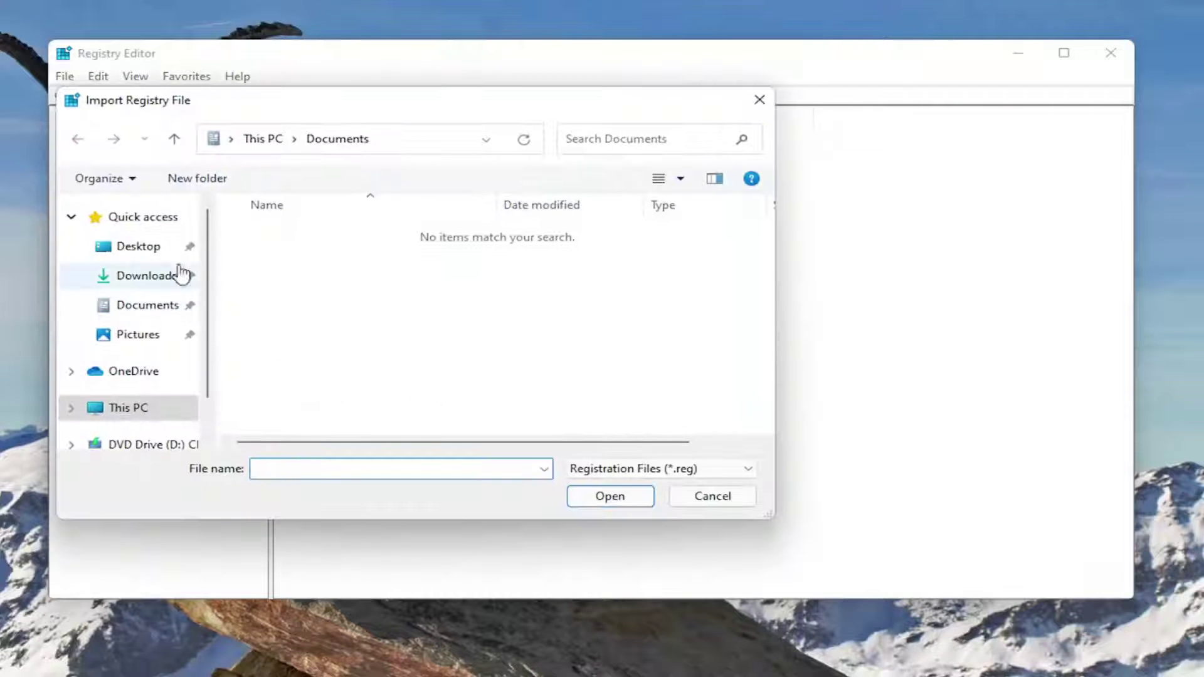
left_click(727, 502)
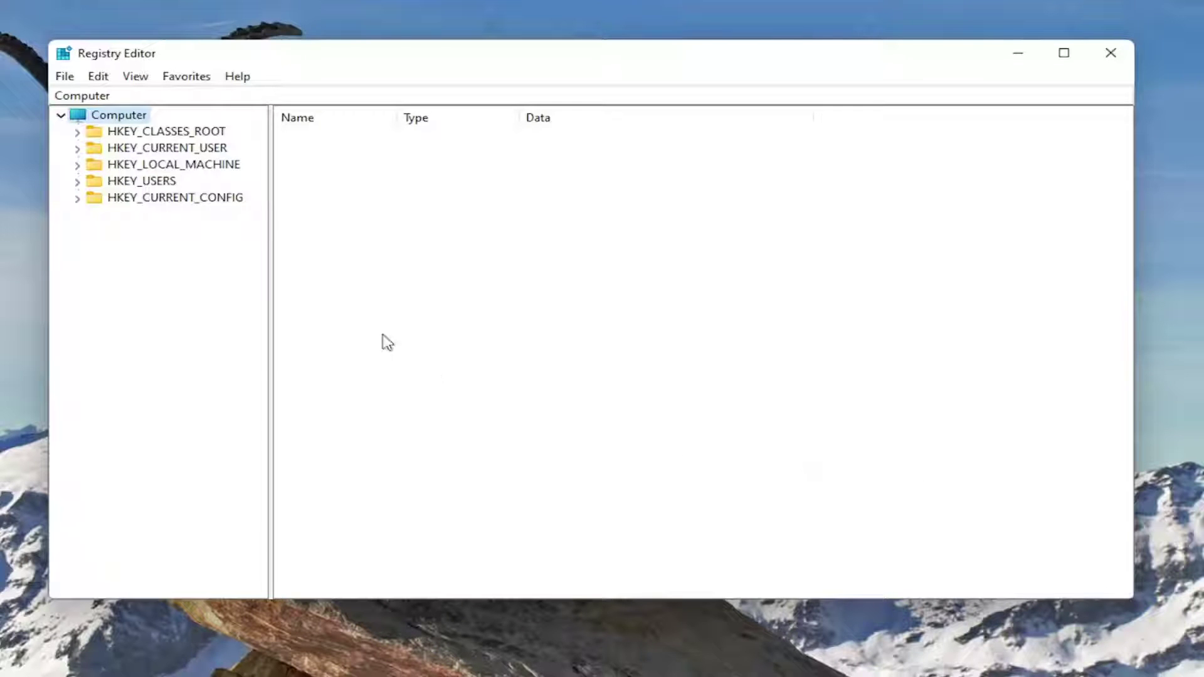
- Navigate to HKEY_LOCAL_MACHINE\SYSTEM\CurrentControlSet\Control\GraphicsDrivers and widen the tree pane and Name column
double_click(202, 165)
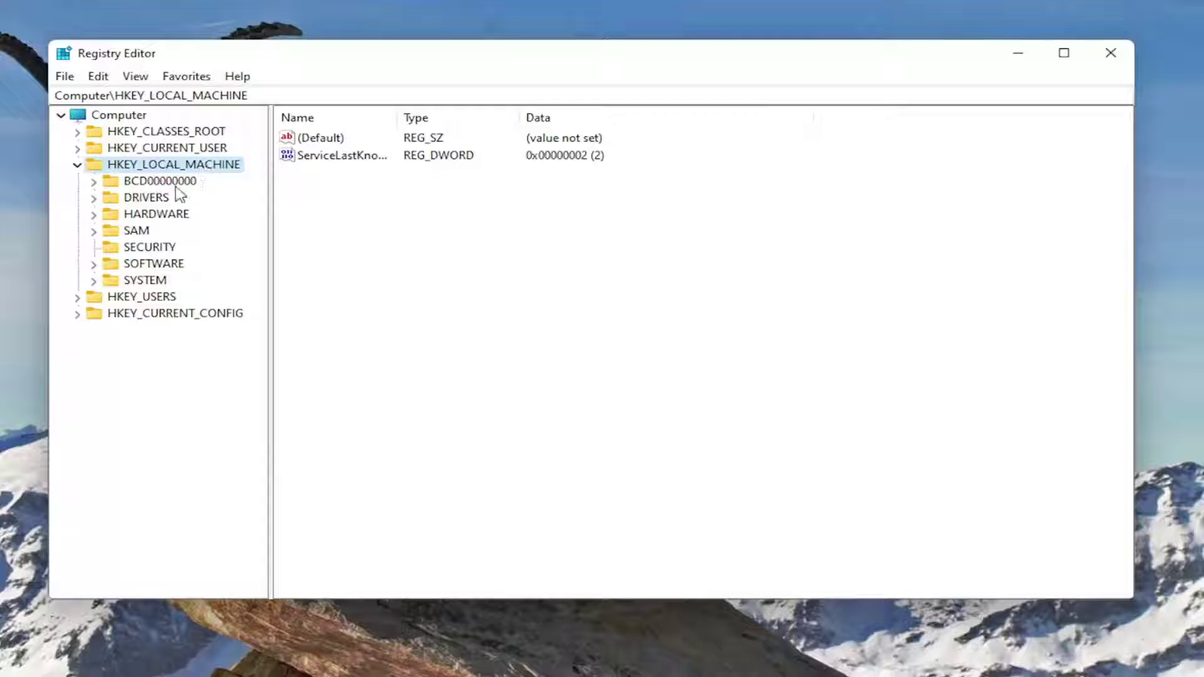
double_click(144, 282)
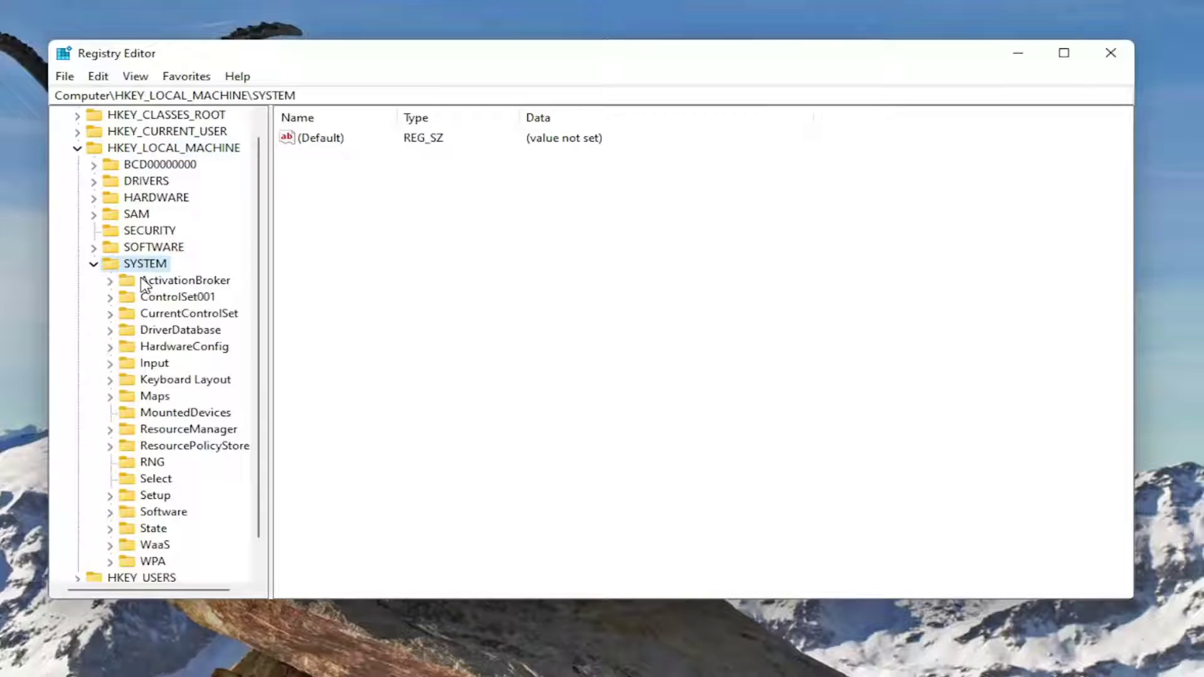
double_click(181, 316)
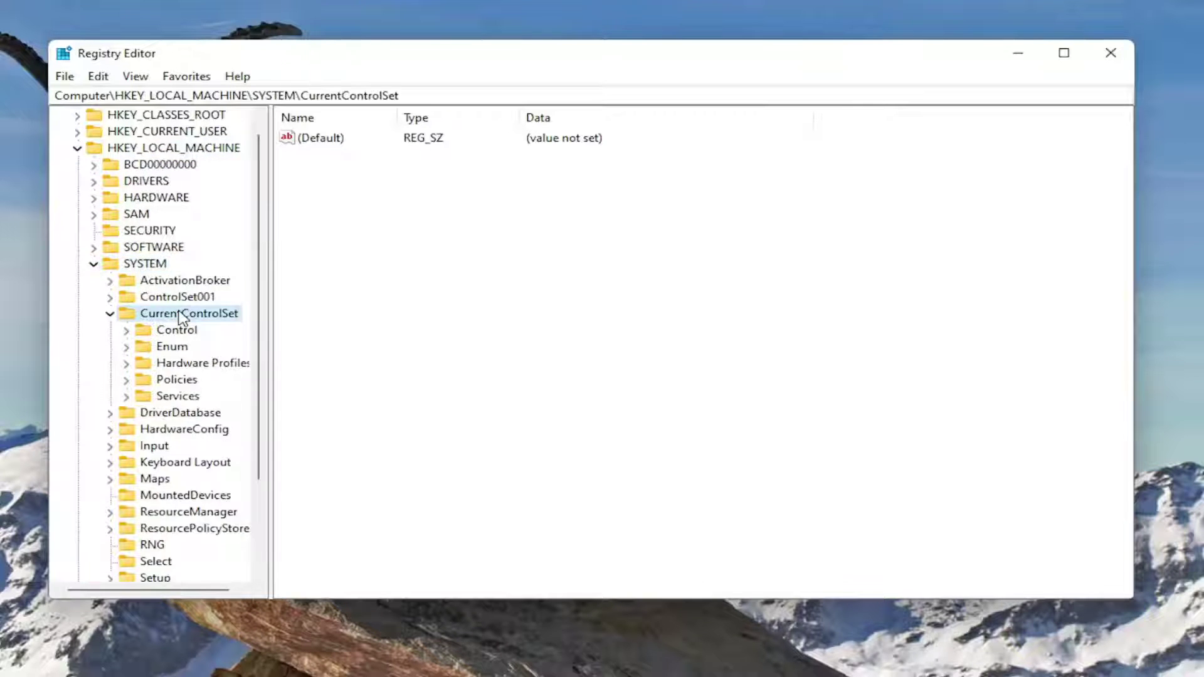
left_click_drag(265, 312, 307, 311)
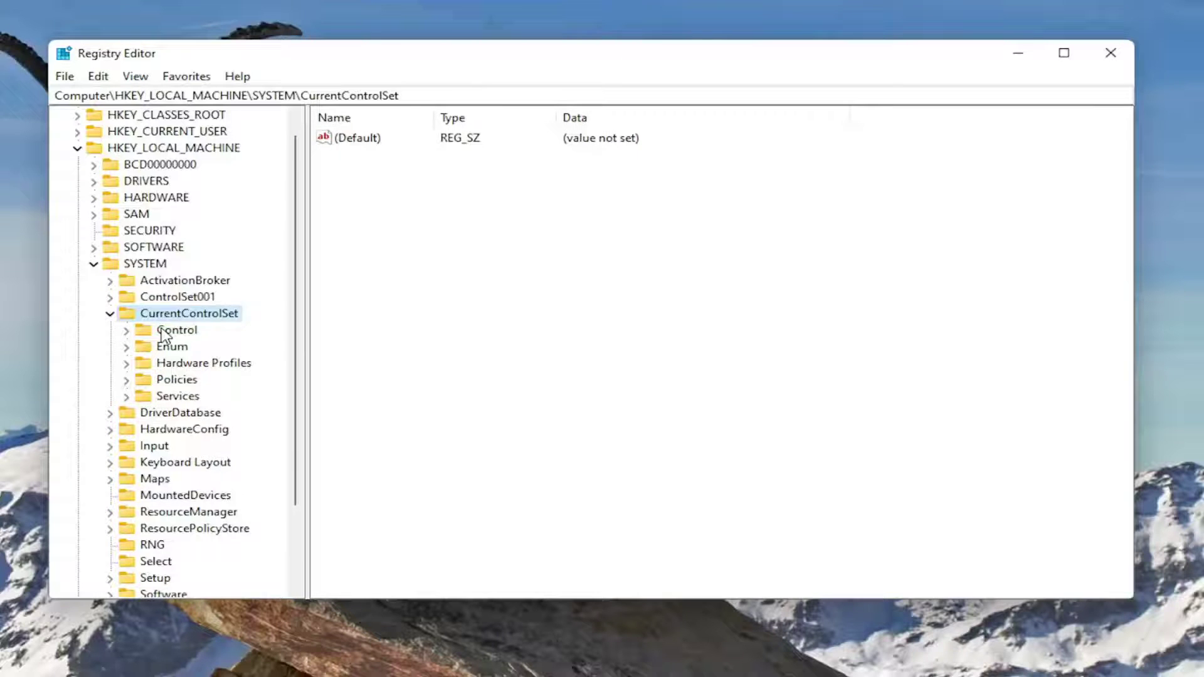
double_click(165, 329)
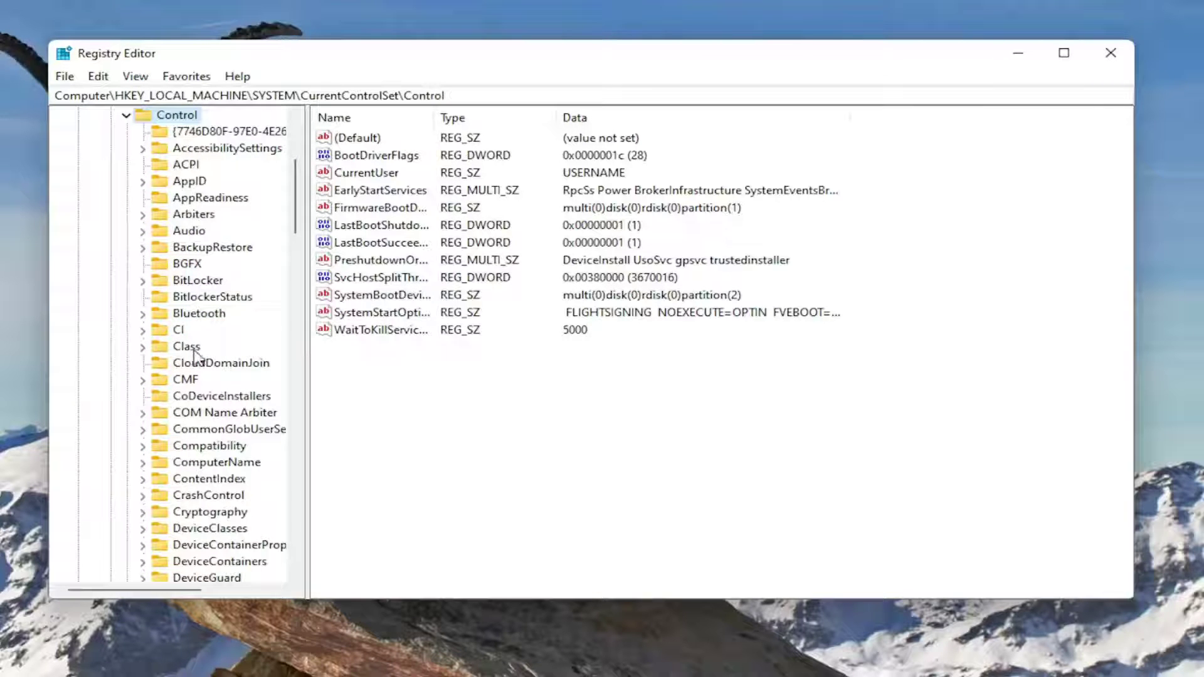
scroll(207, 373, "down", 6)
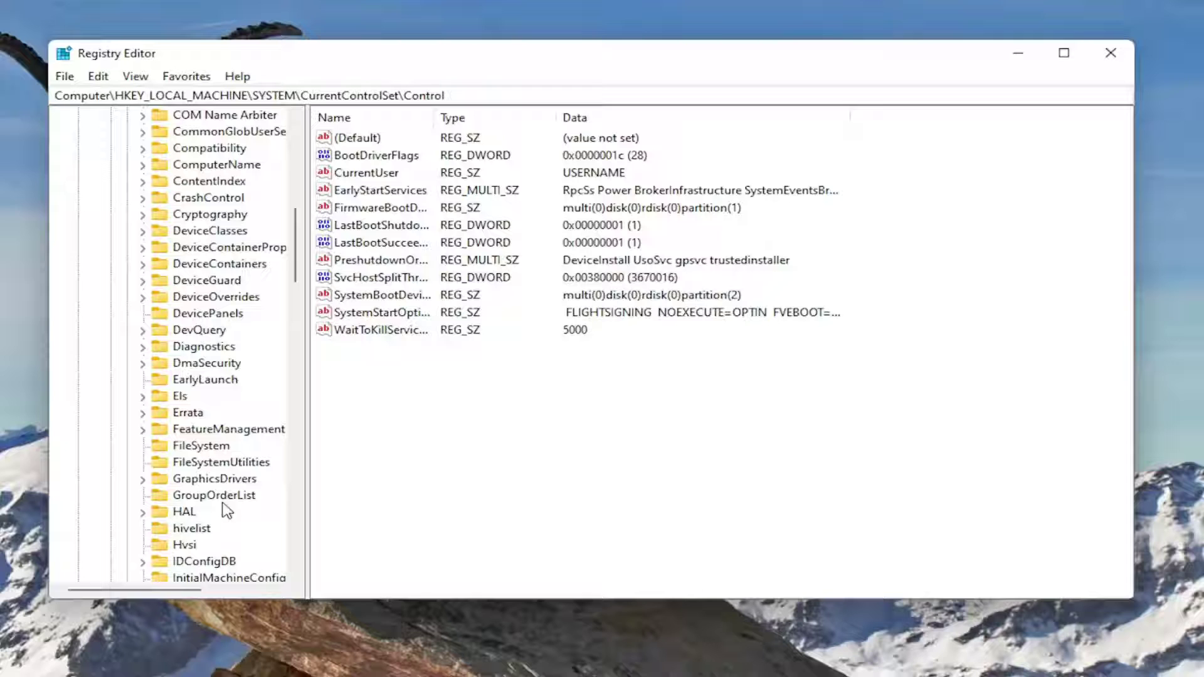
left_click(215, 479)
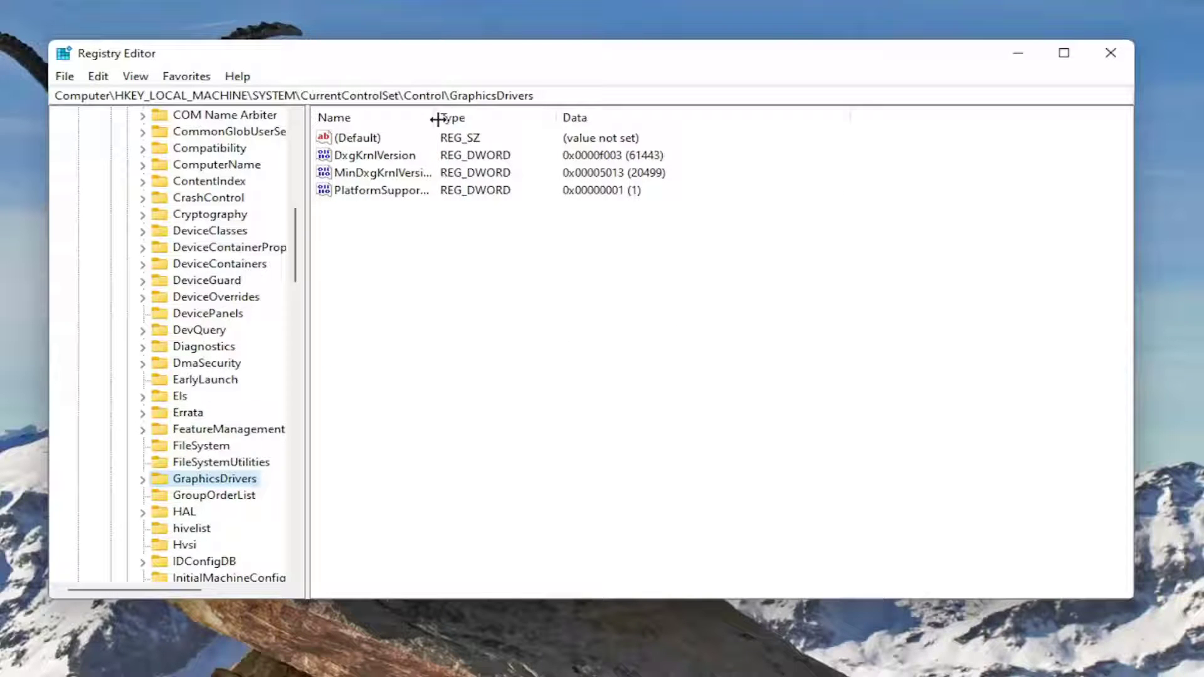
left_click_drag(434, 118, 484, 119)
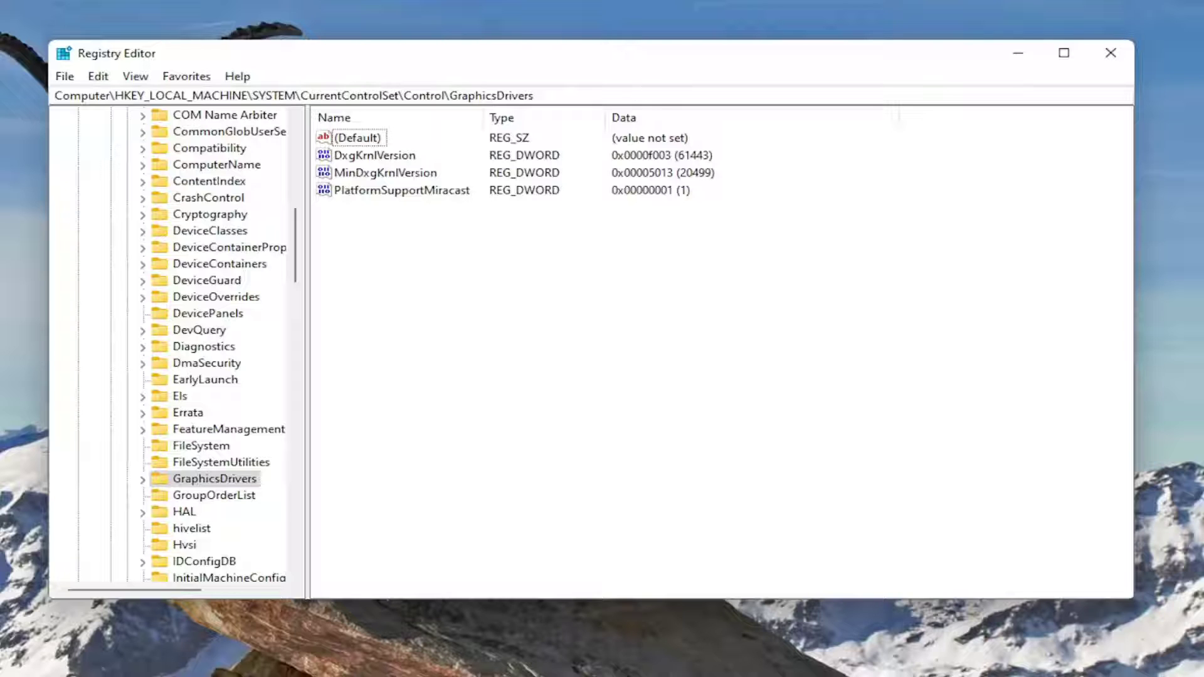
- Create a new DWORD (32-bit) value in GraphicsDrivers named TdrLevel
right_click(465, 280)
mouse_move(512, 291)
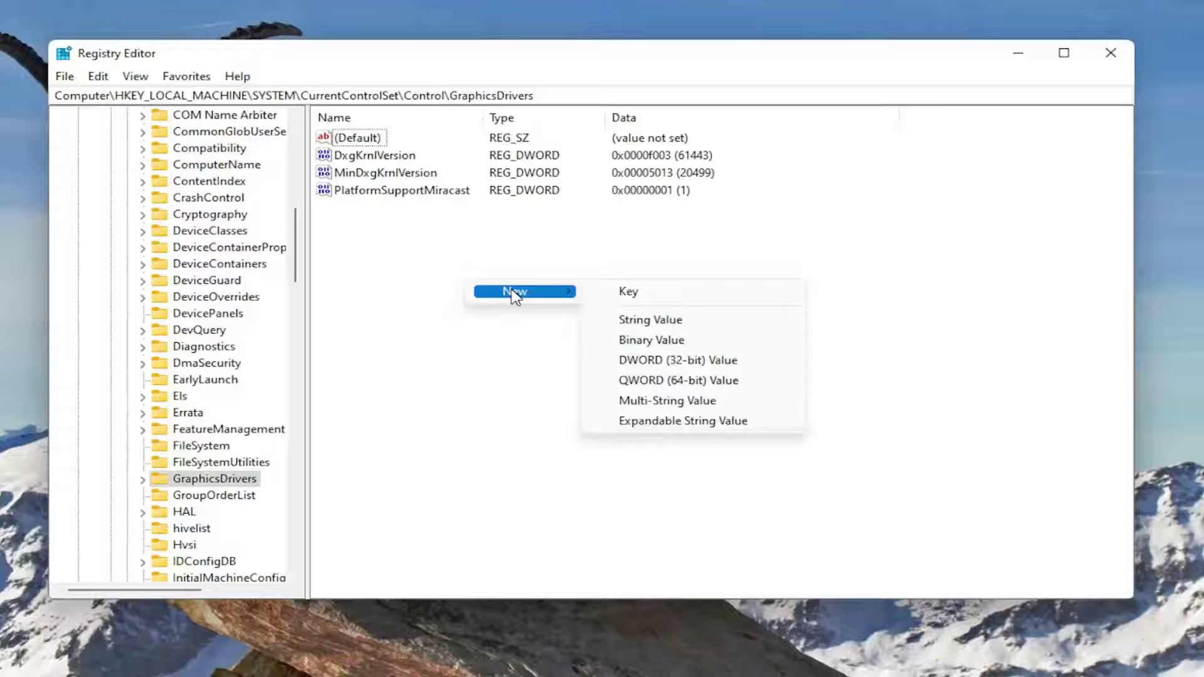
left_click(676, 366)
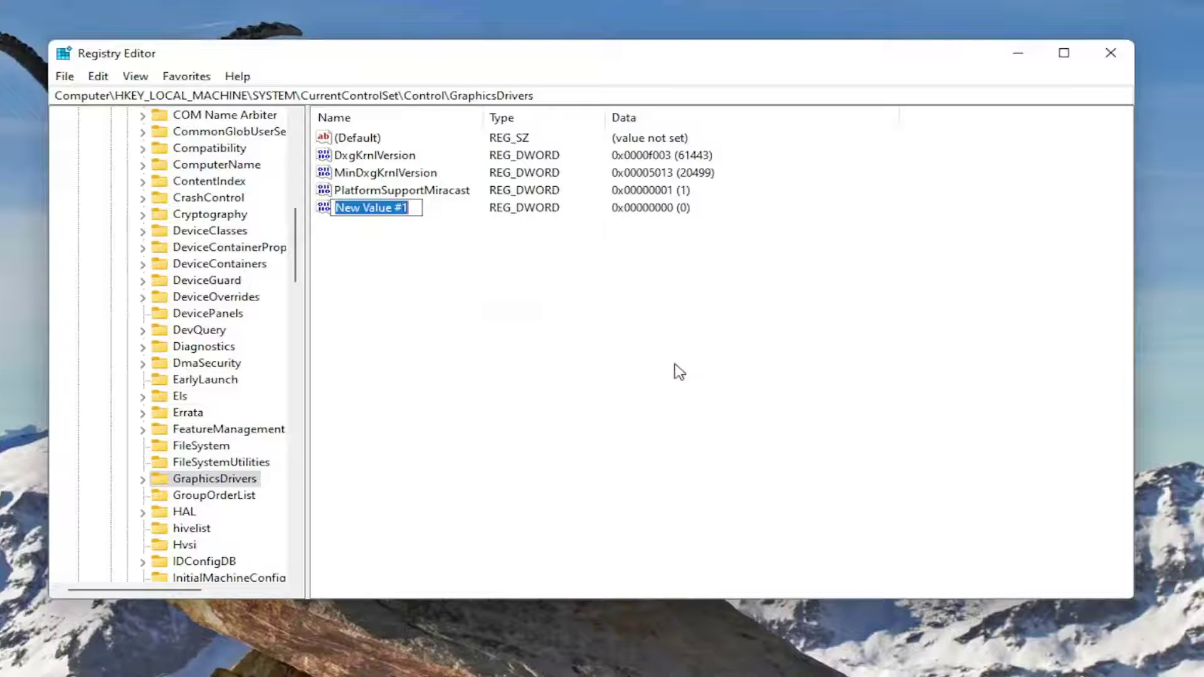
type("Ts")
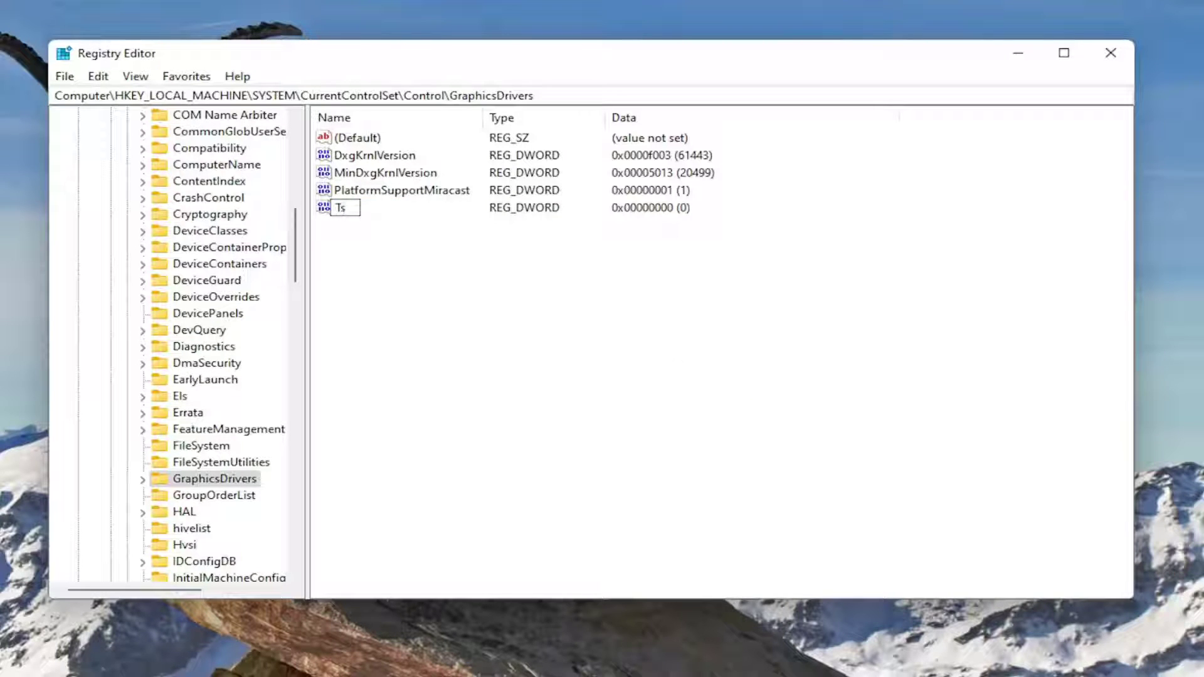
key("BackSpace")
type("drLevel")
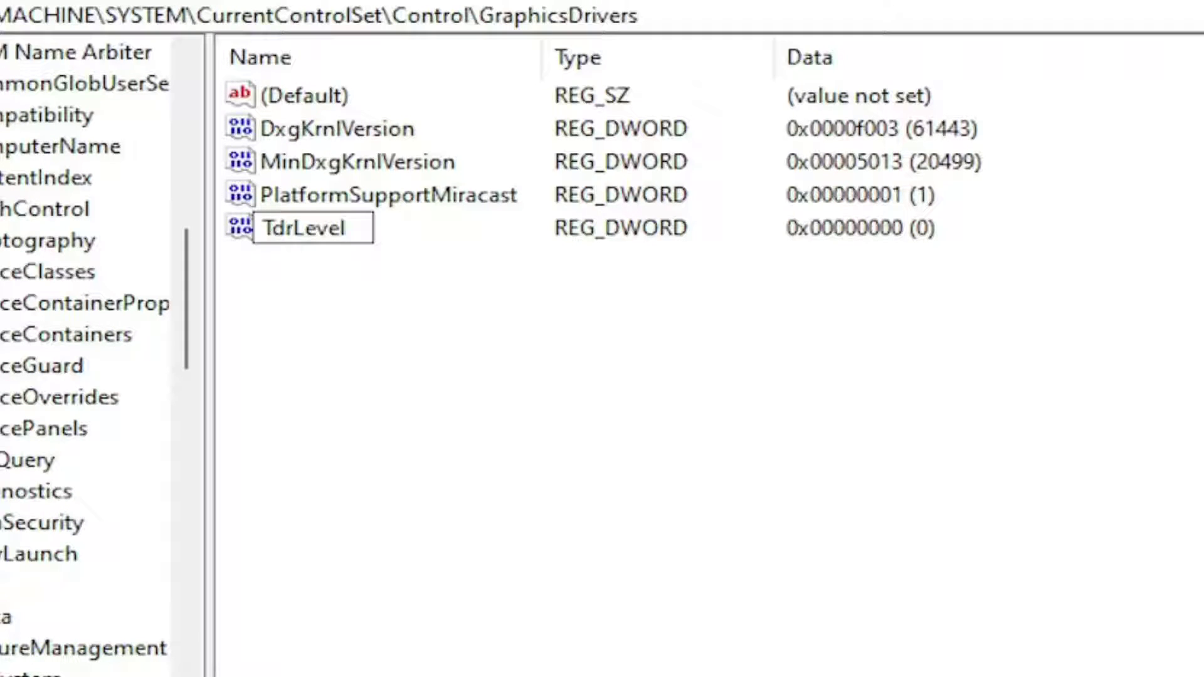
key("Return")
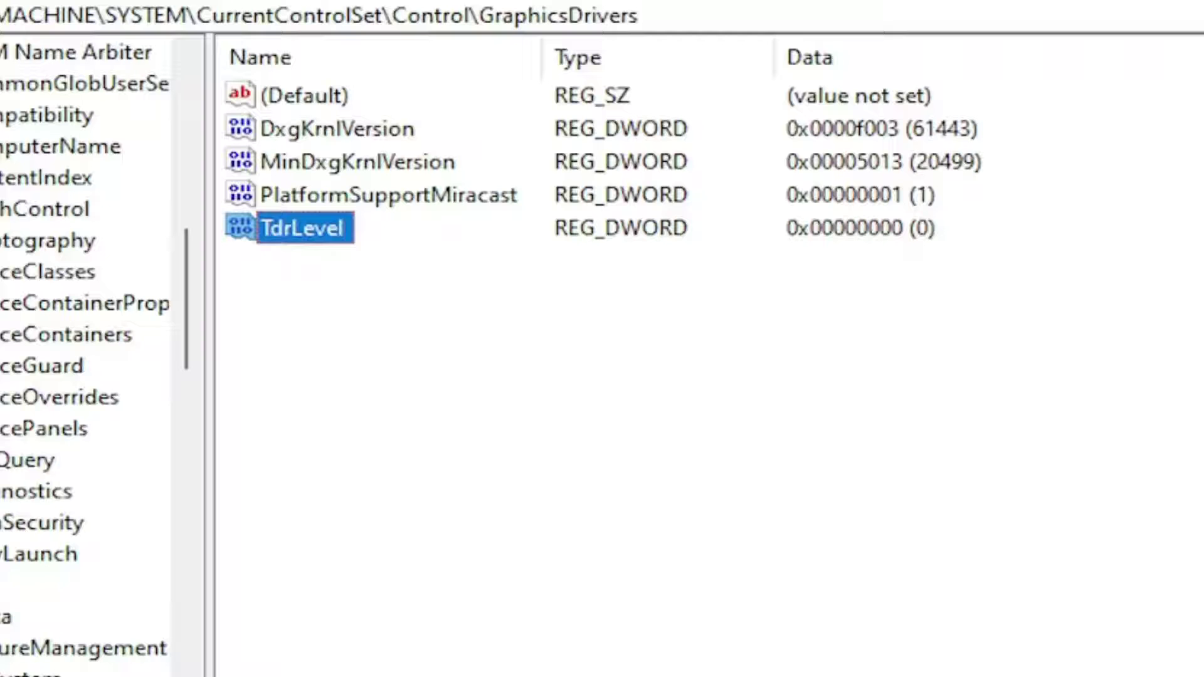
- Confirm TdrLevel's value data as 0 and scroll back up the key tree
double_click(304, 238)
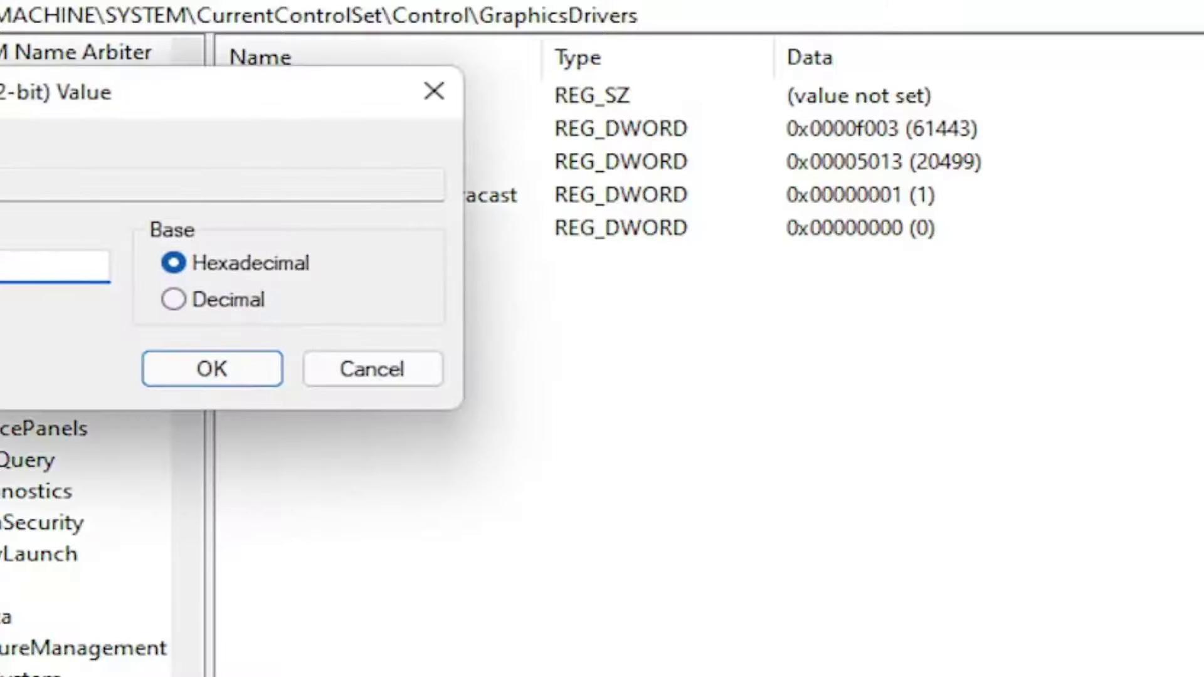
left_click_drag(318, 99, 812, 160)
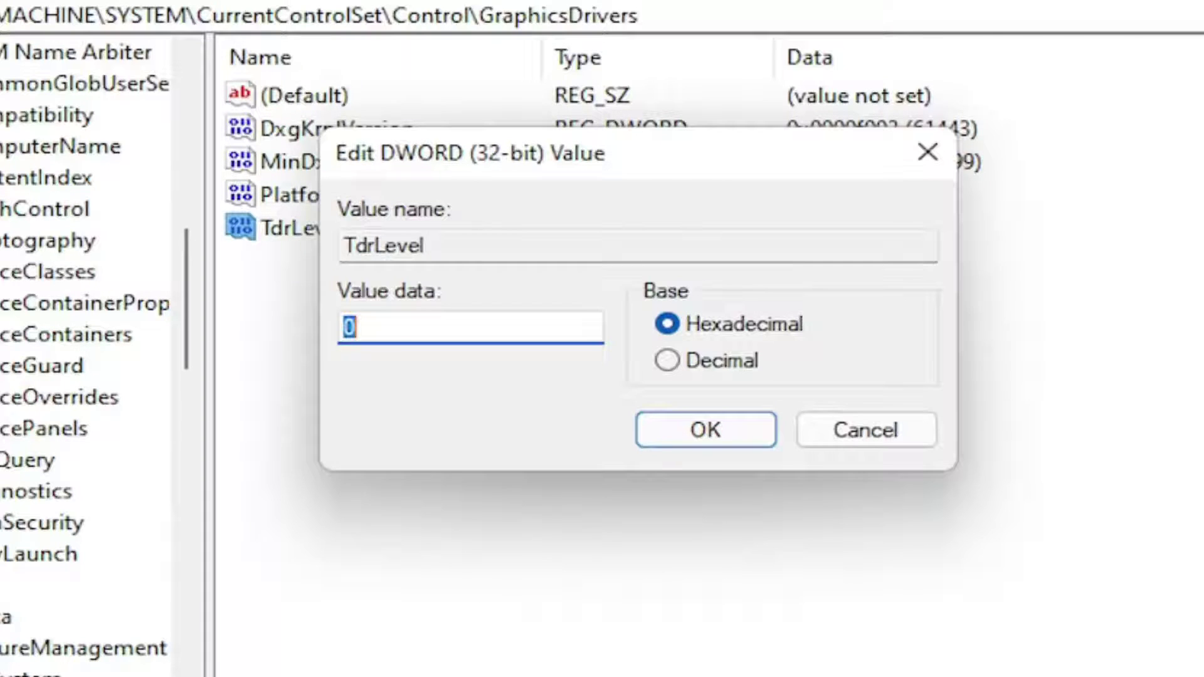
left_click(349, 326)
left_click(703, 433)
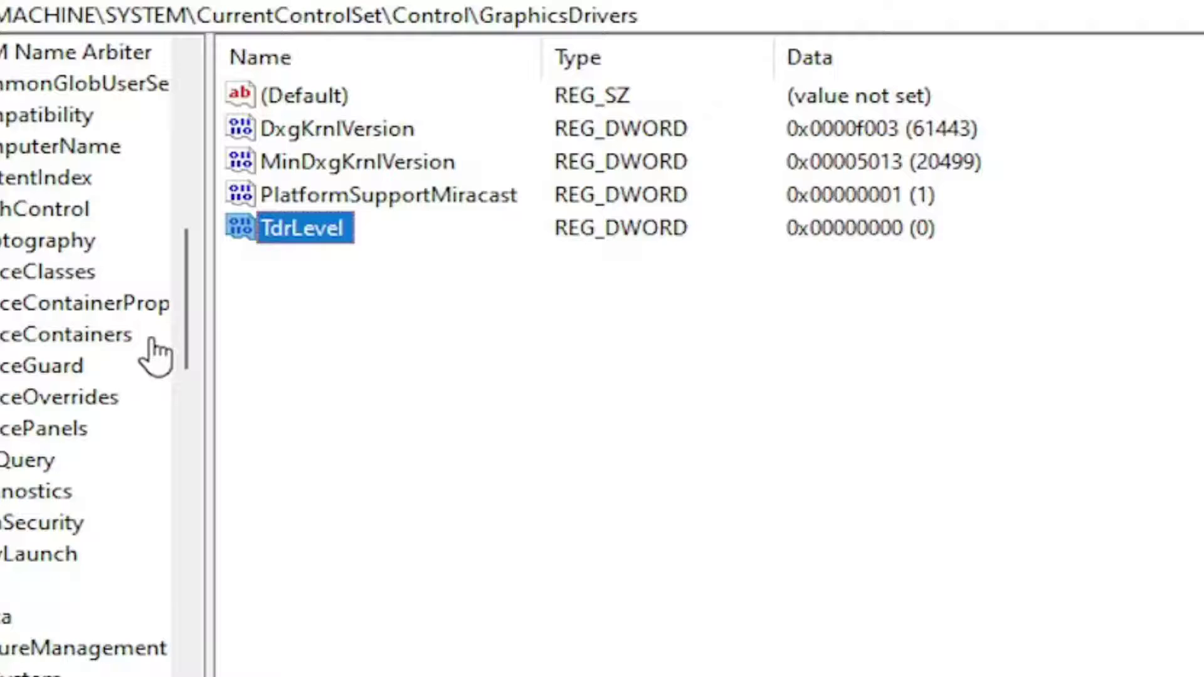
left_click_drag(186, 313, 186, 81)
- Move up to HKEY_LOCAL_MACHINE, close Registry Editor, and bring up the Start quick-link menu
key("Left")
key("Left")
key("Left")
key("Left")
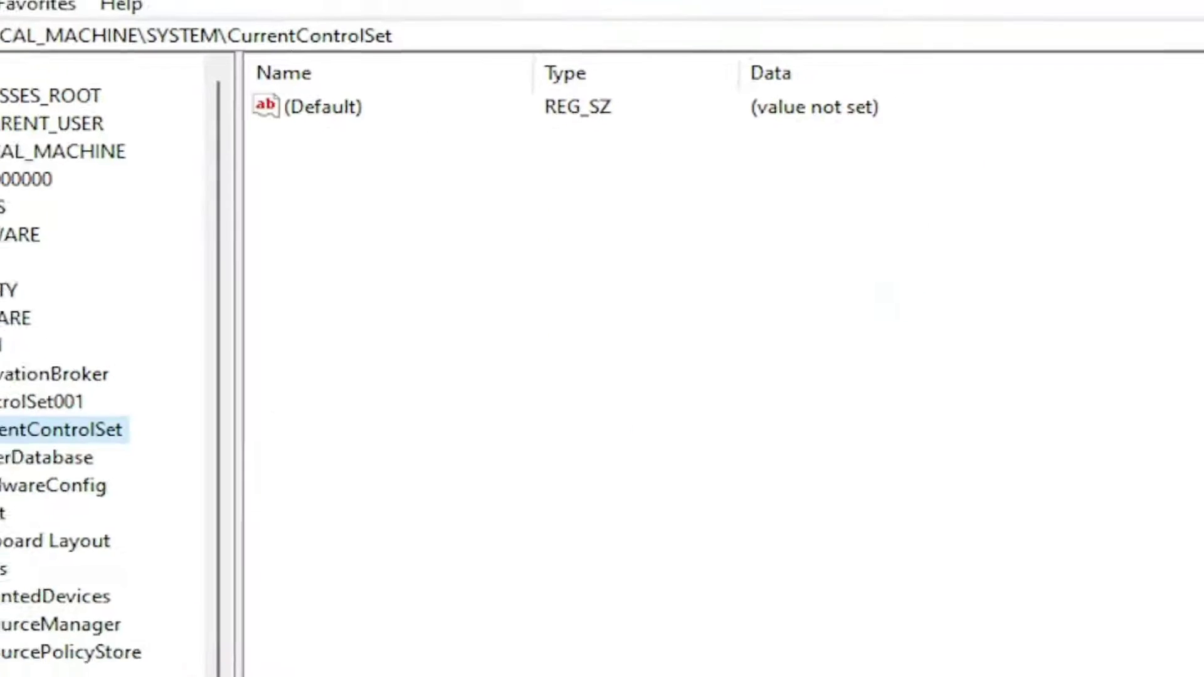
key("Left")
key("Left")
key("Left")
key("Left")
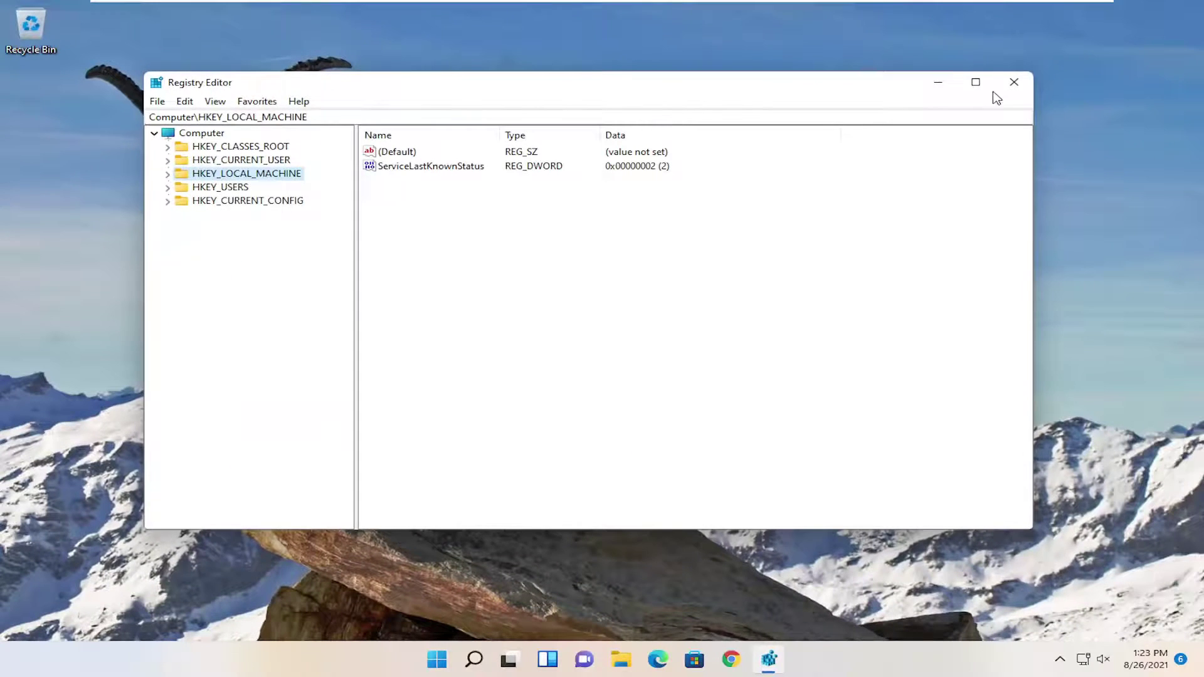
left_click(1012, 83)
right_click(455, 659)
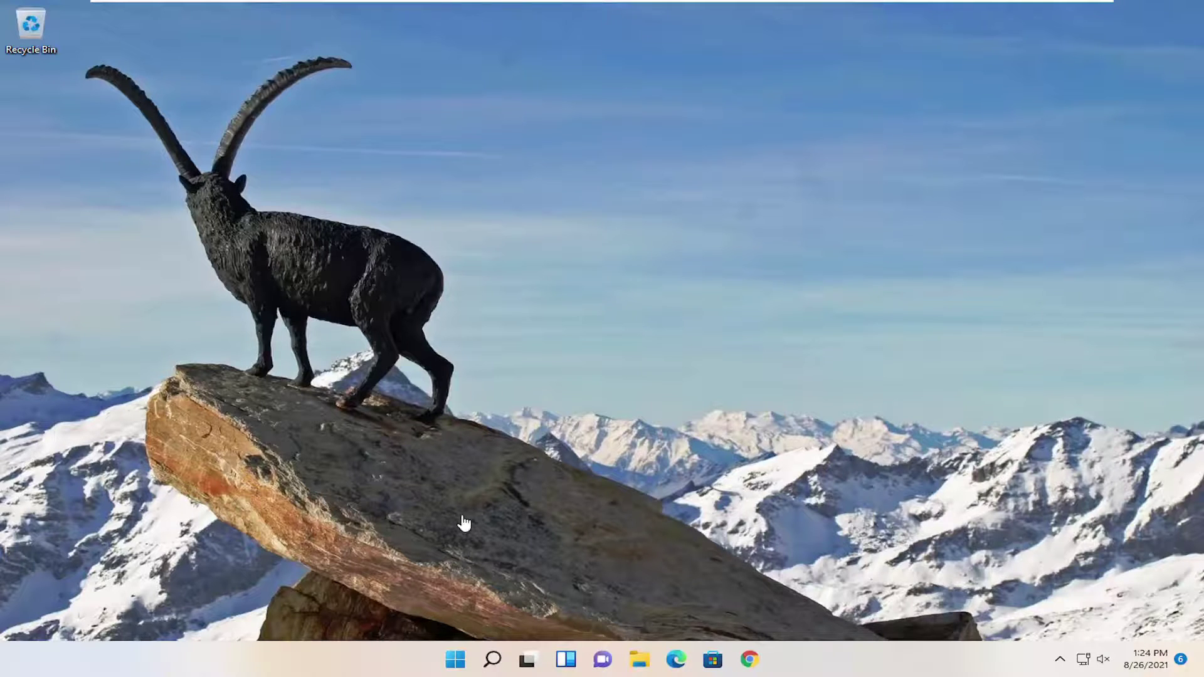
- Search for and launch Device Manager
left_click(496, 660)
type("device ma")
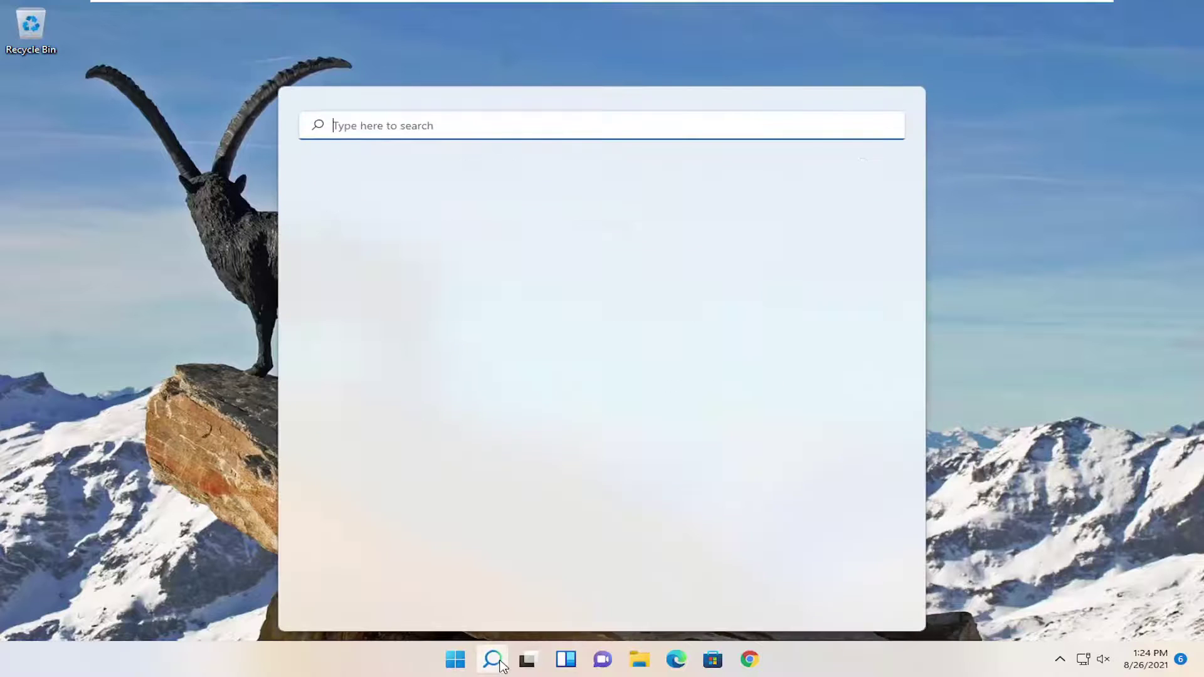
type("nager")
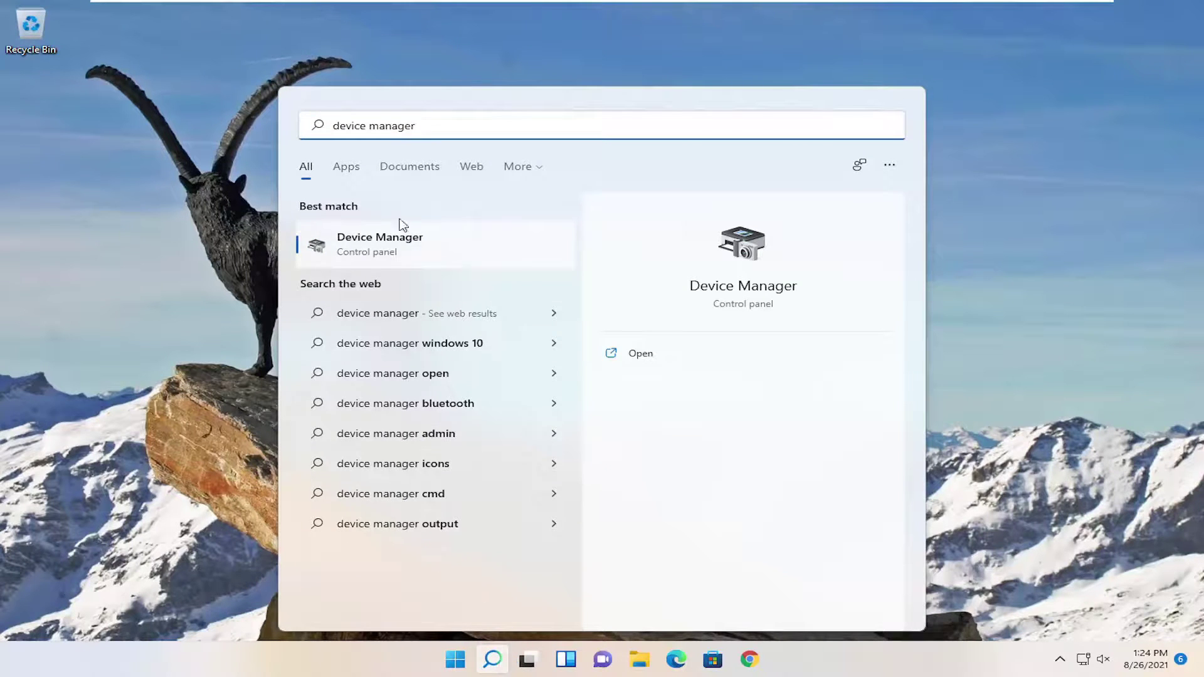
left_click(403, 249)
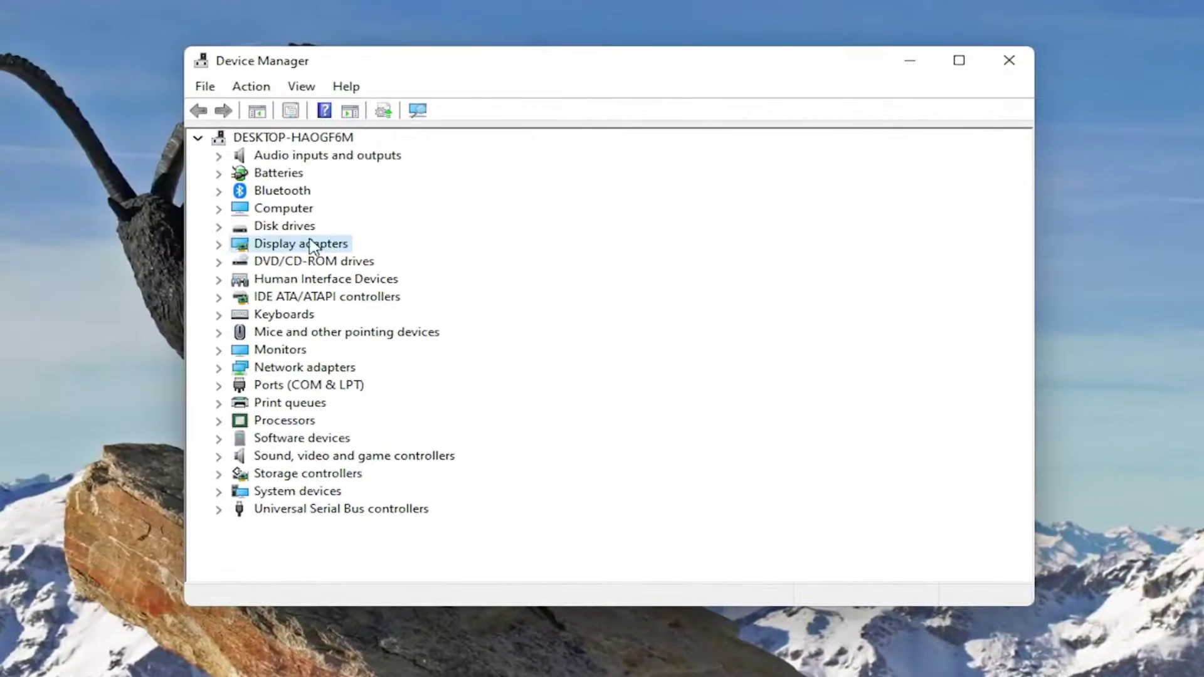
- Reinstall the VMware SVGA 3D display adapter driver by picking it from the compatible drivers list
double_click(121, 198)
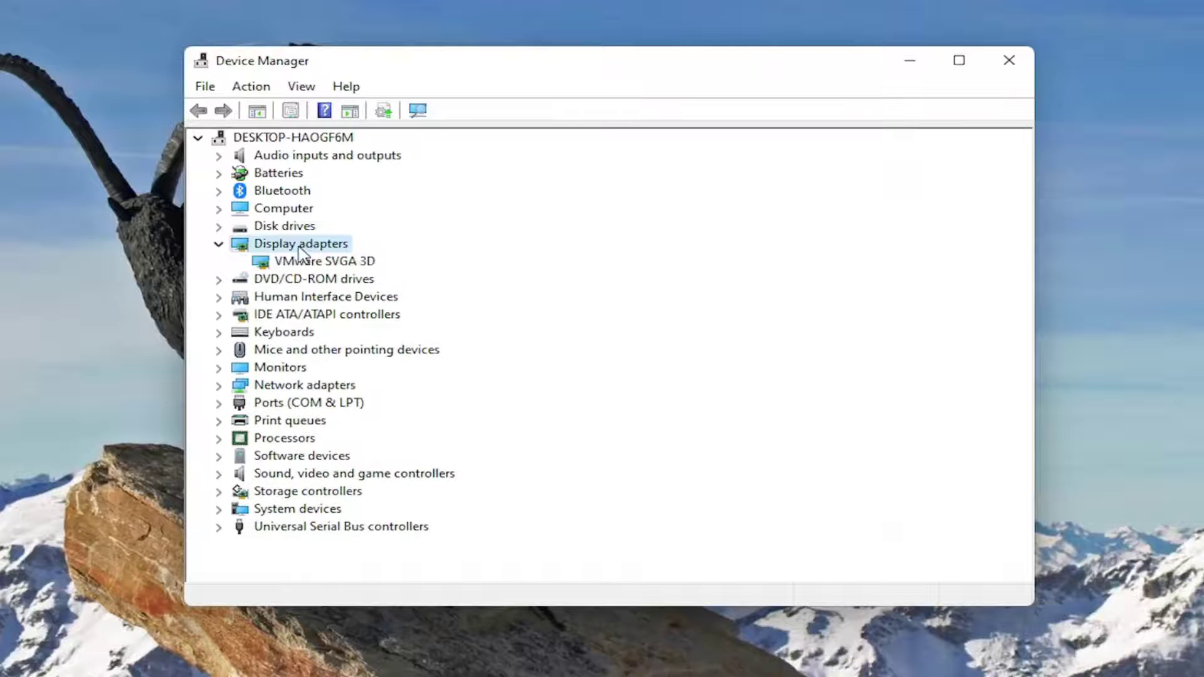
left_click(308, 263)
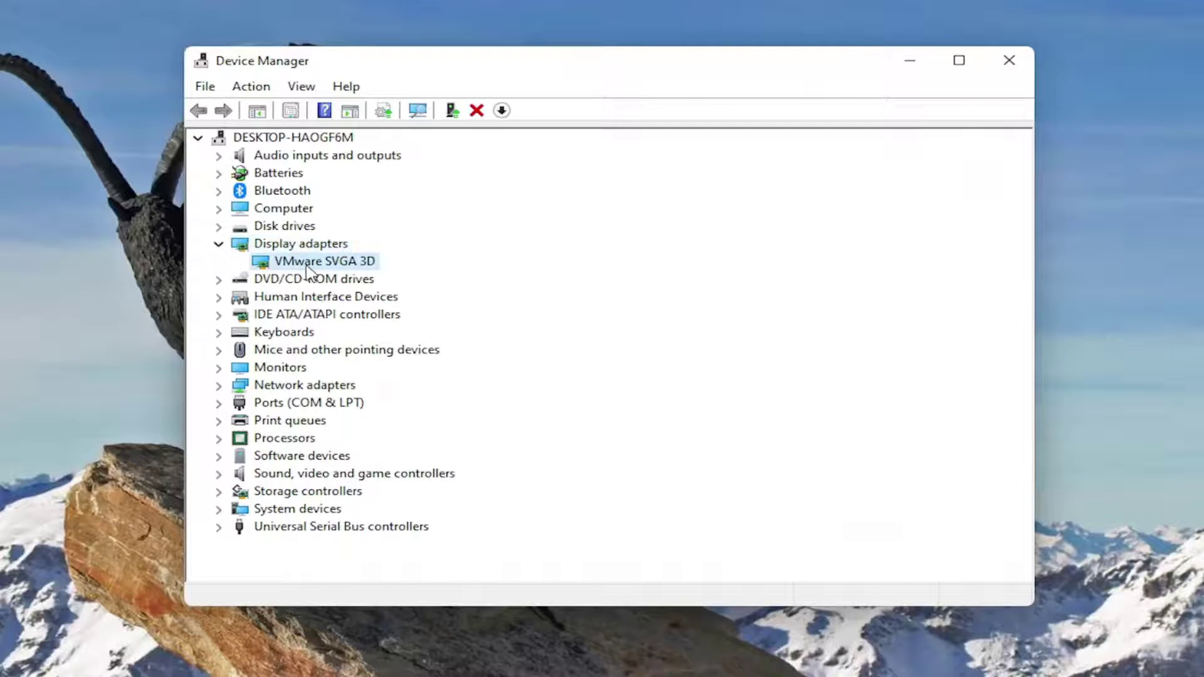
right_click(307, 270)
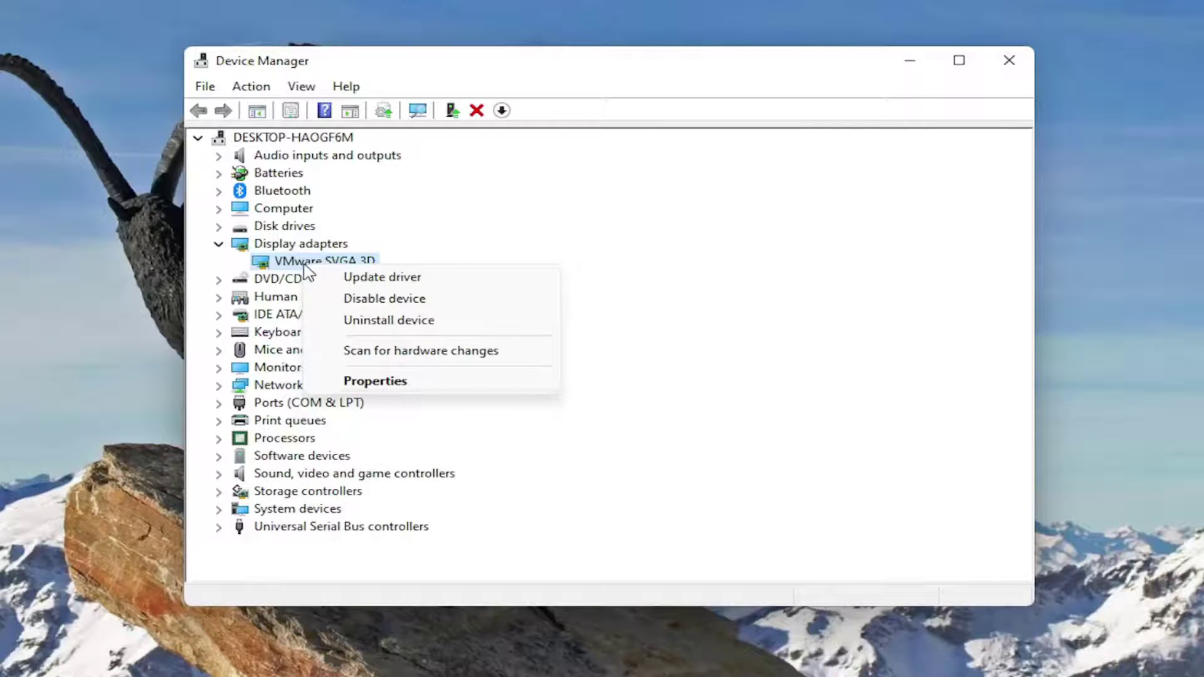
left_click(403, 279)
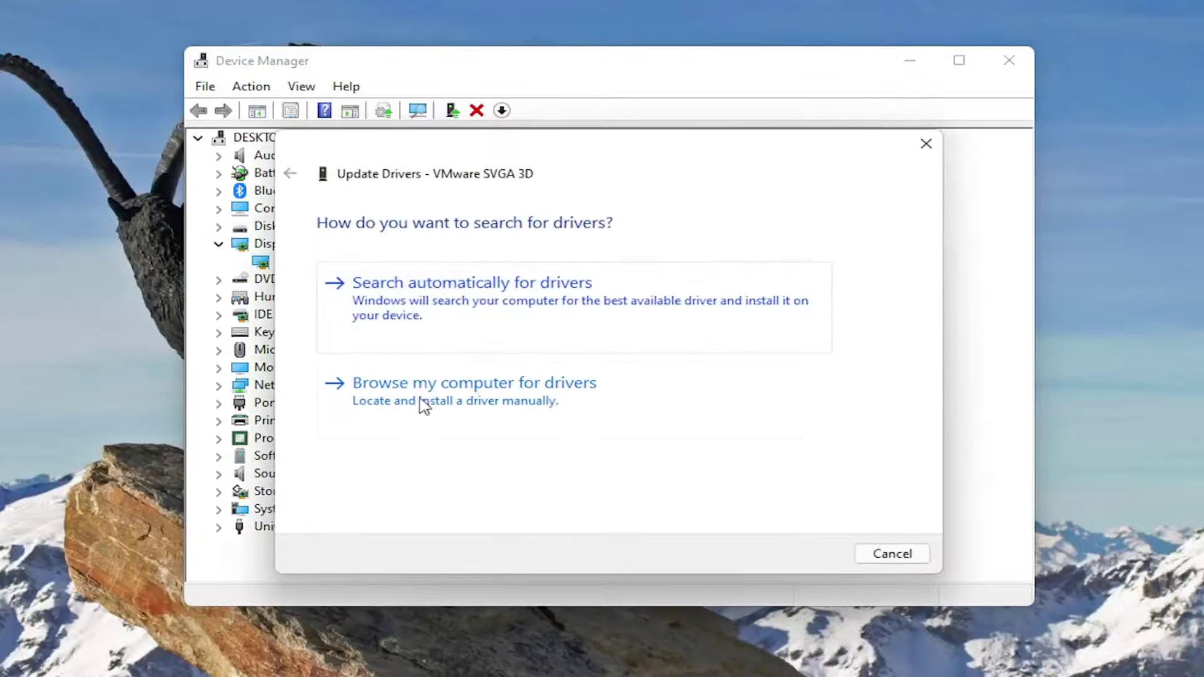
left_click(575, 395)
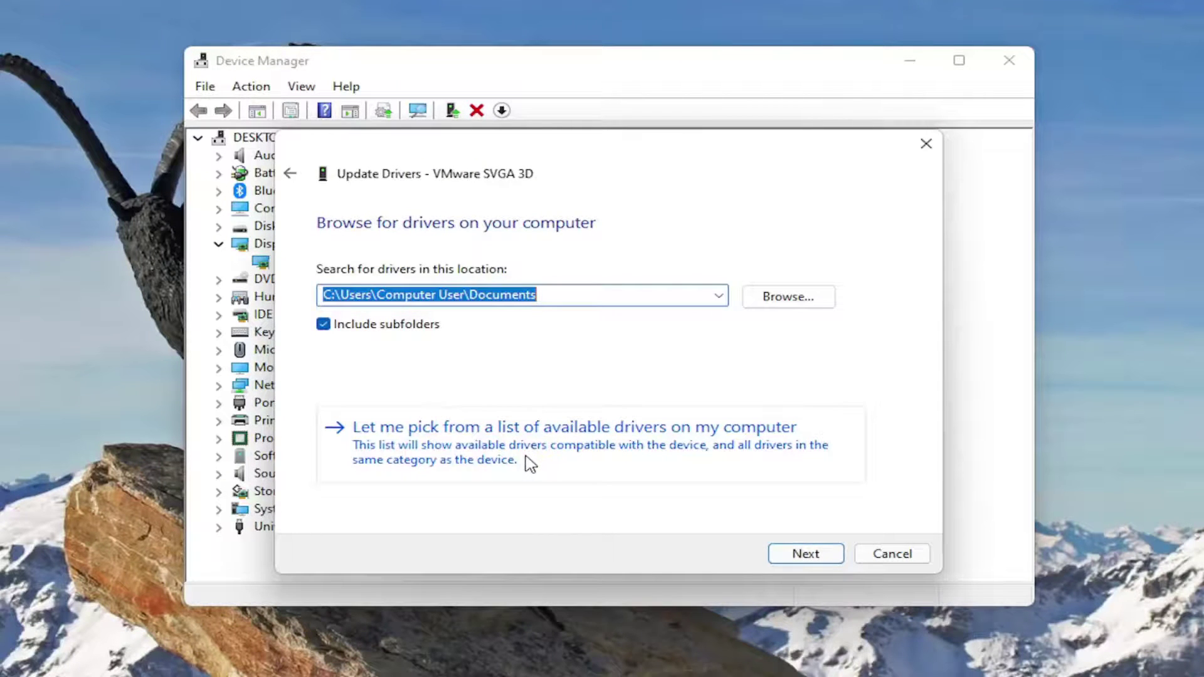
left_click(647, 445)
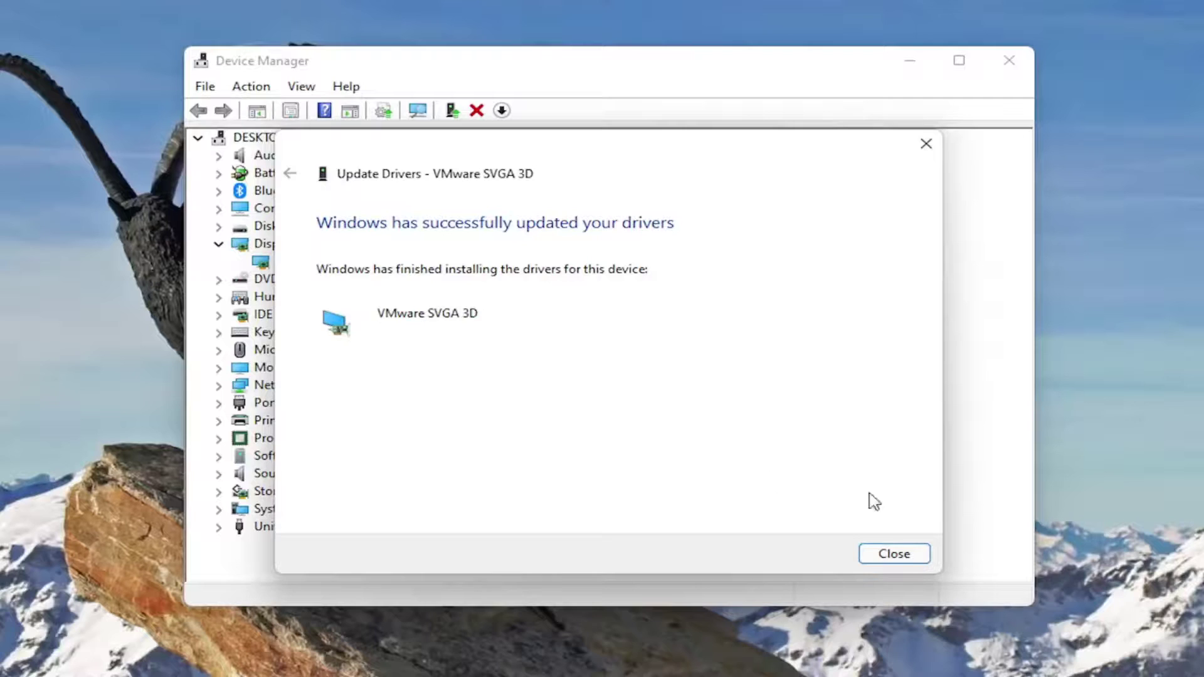
left_click(915, 560)
- Close Device Manager and bring up the Start menu's shut down or sign out options
left_click(1009, 60)
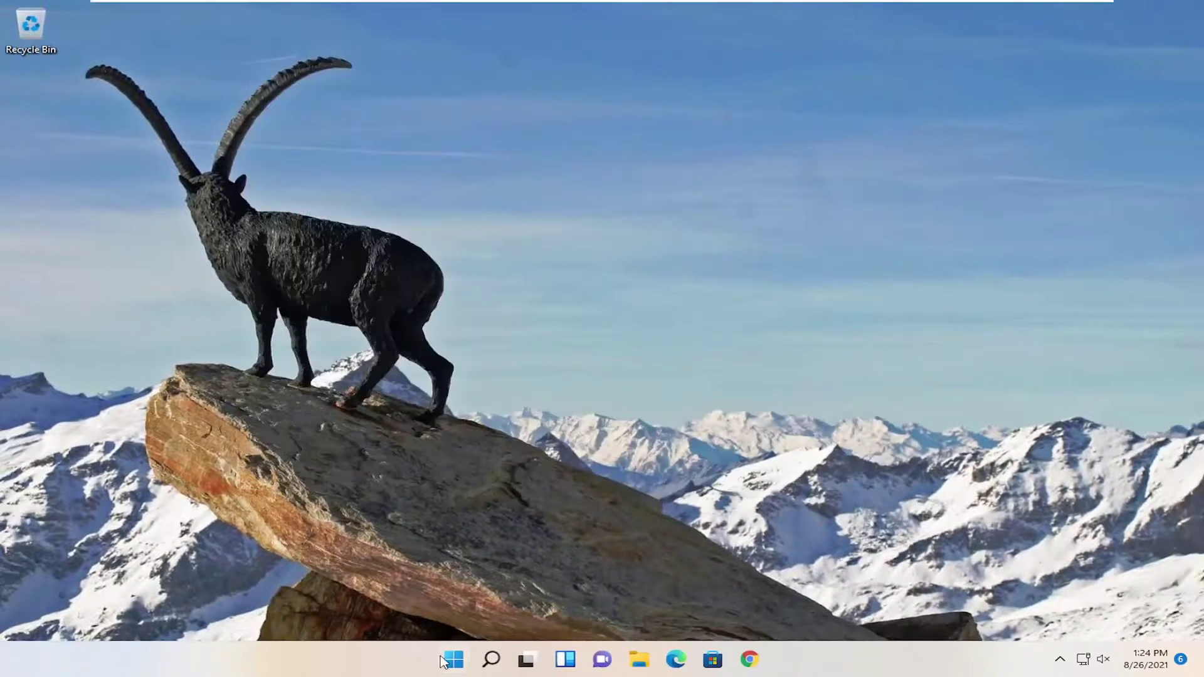
right_click(467, 672)
mouse_move(523, 600)
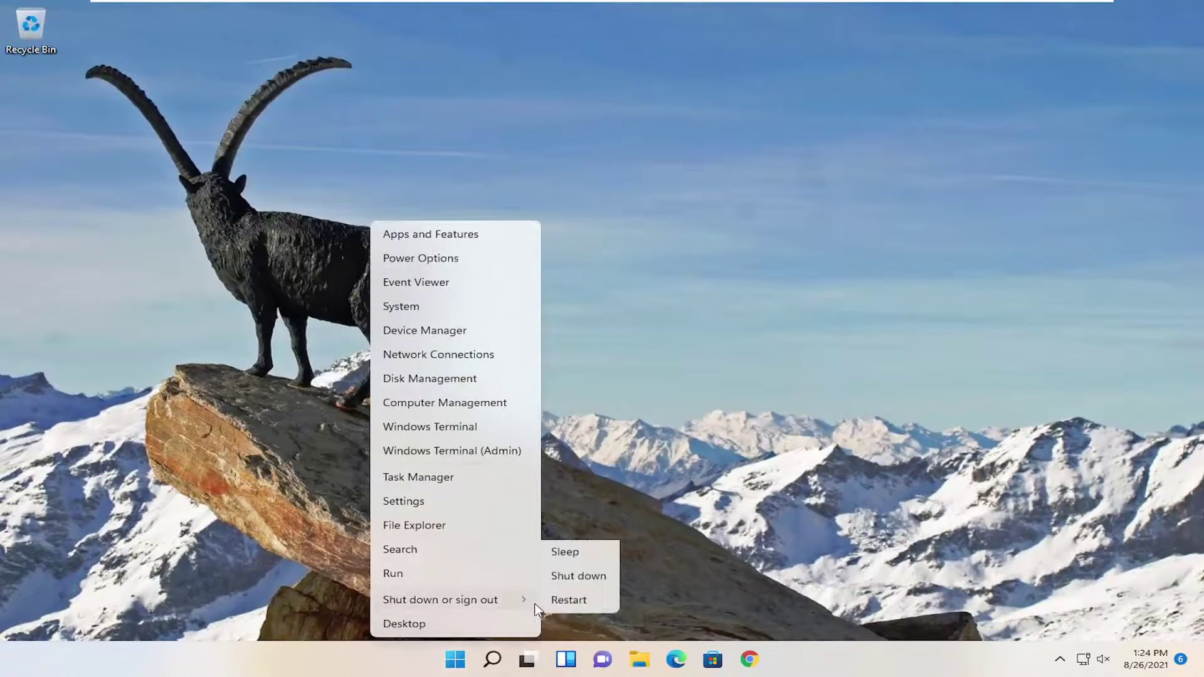